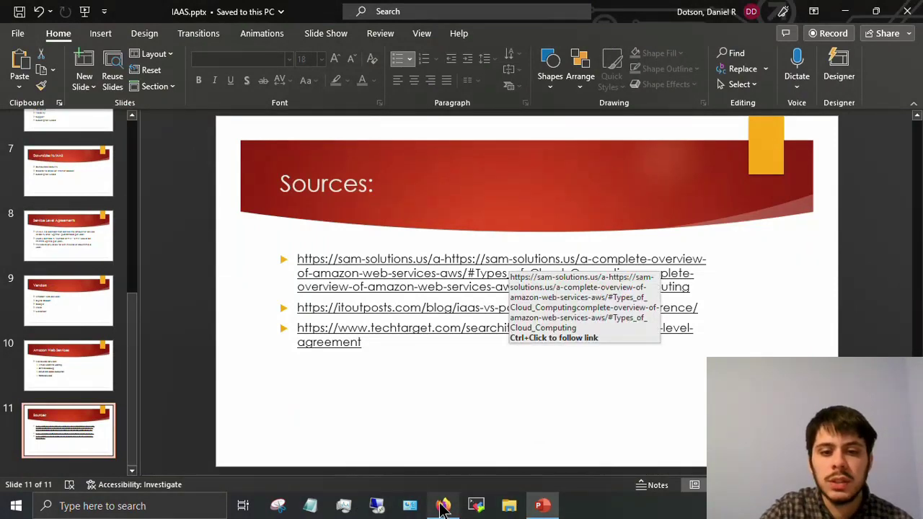
Step: Switch to the Firefox AWS Console Home and browse the full services list before closing it
left_click(442, 505)
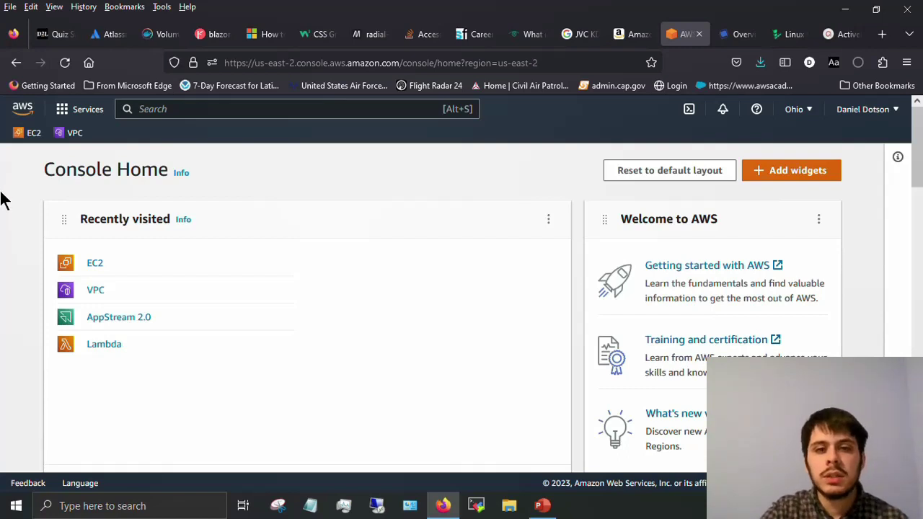
left_click(70, 116)
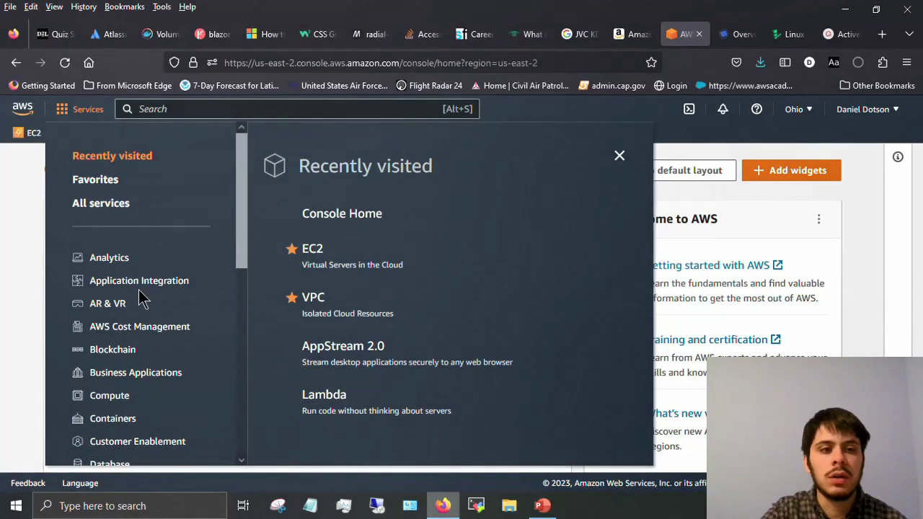
scroll(140, 299, "down", 5)
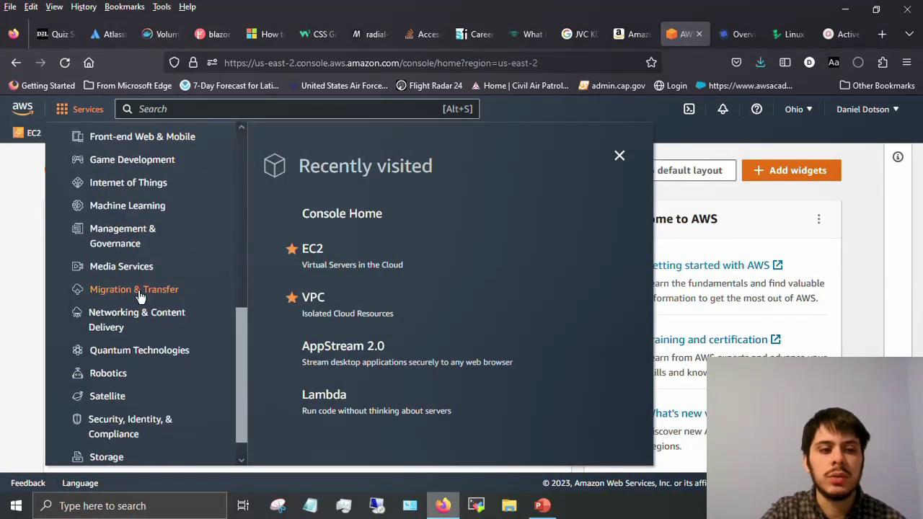
scroll(140, 297, "down", 1)
left_click(3, 300)
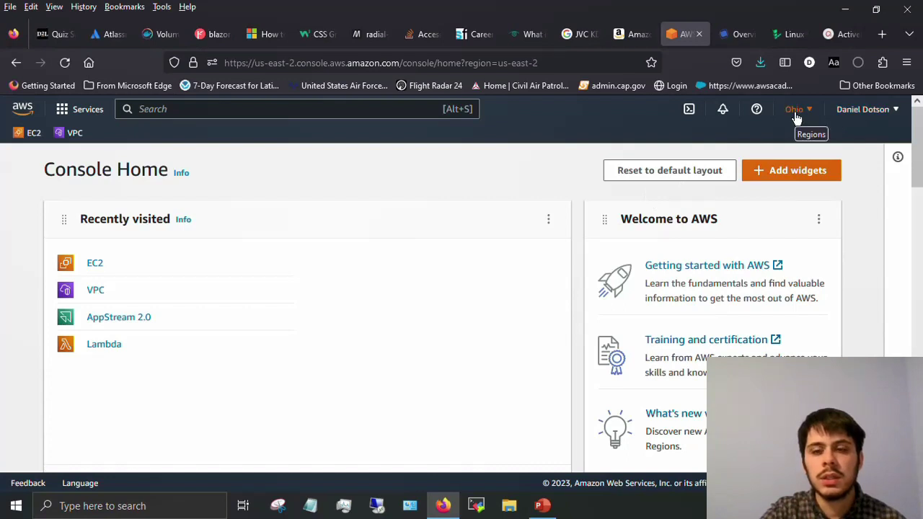
left_click(796, 118)
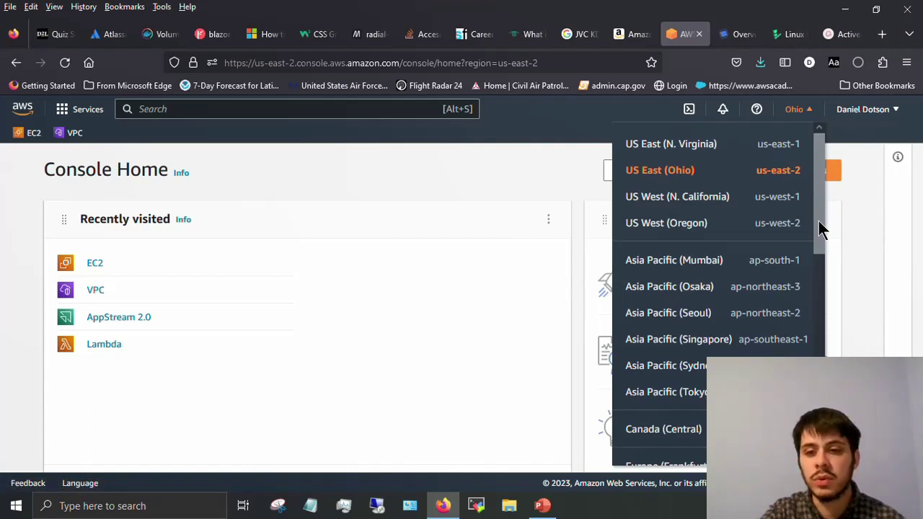
scroll(819, 224, "down", 1)
left_click_drag(819, 238, 818, 277)
scroll(815, 271, "up", 3)
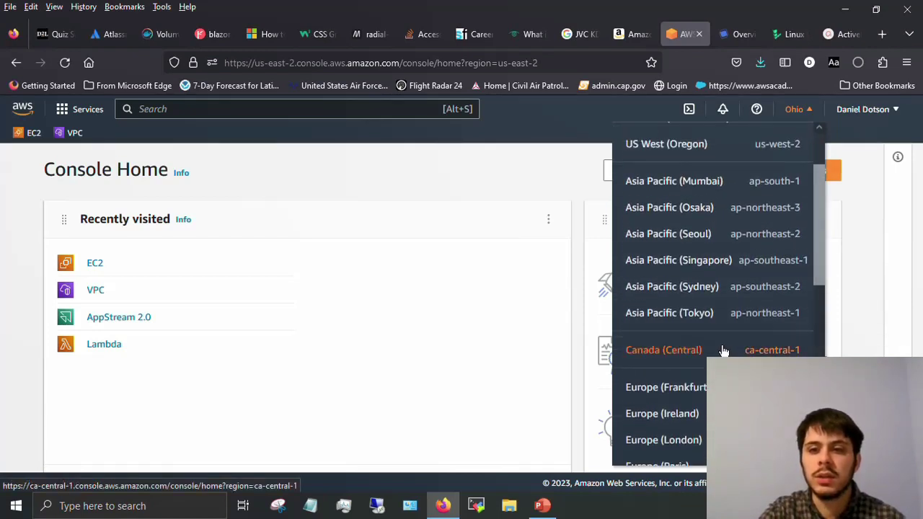
left_click_drag(817, 266, 823, 208)
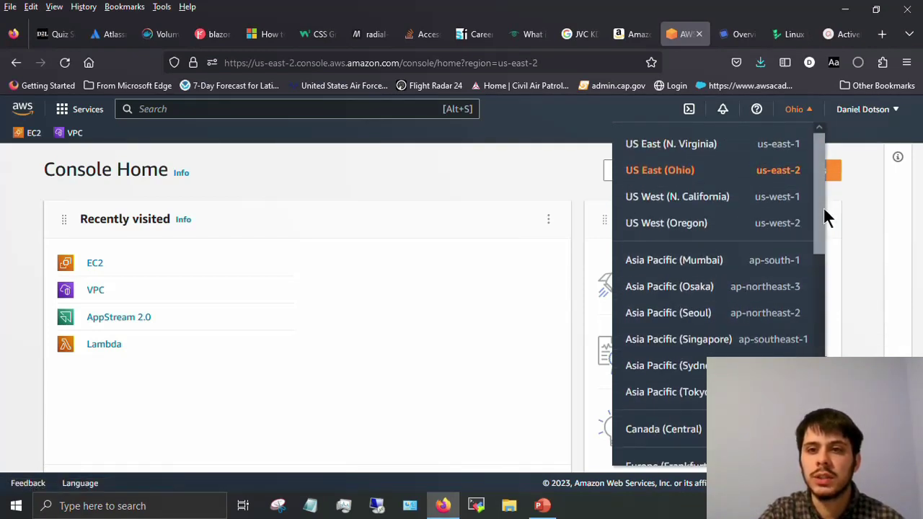
left_click(578, 225)
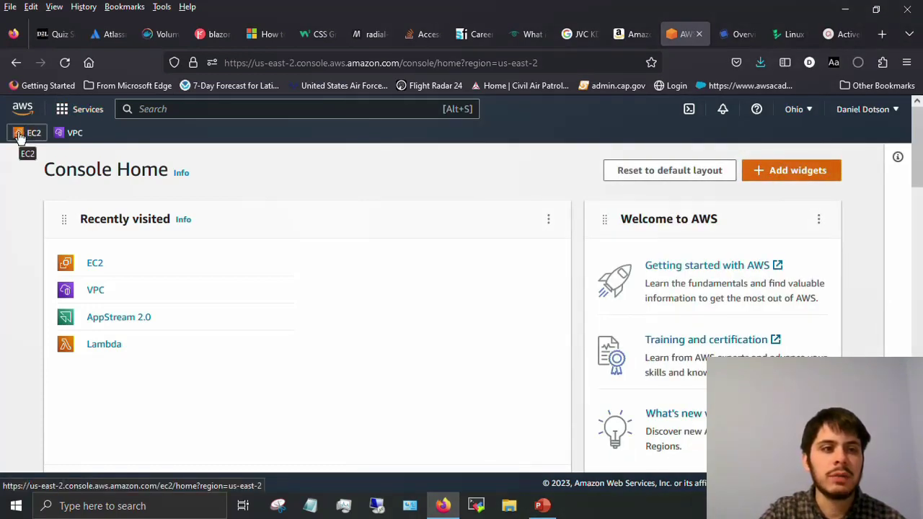
Step: Open the Ohio VPC dashboard showing 1 VPC, 3 subnets, 1 route table and 1 internet gateway
left_click(68, 135)
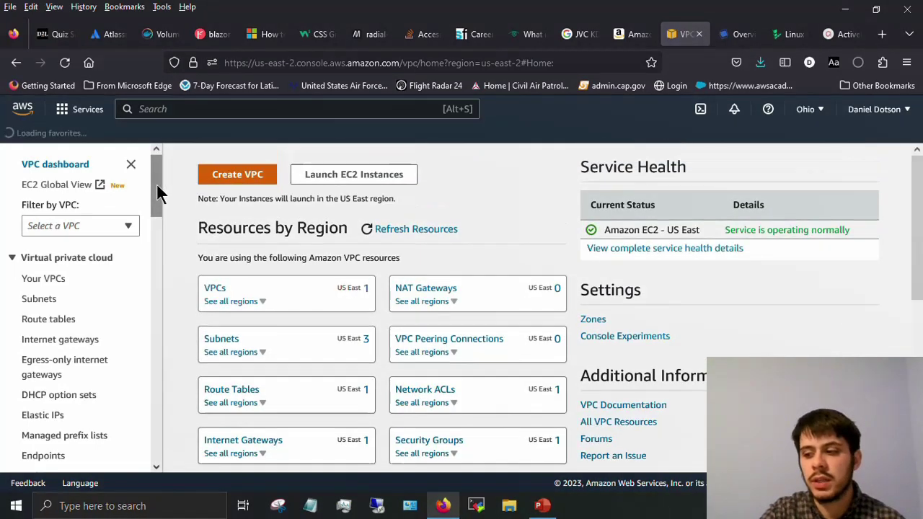
left_click_drag(157, 194, 153, 244)
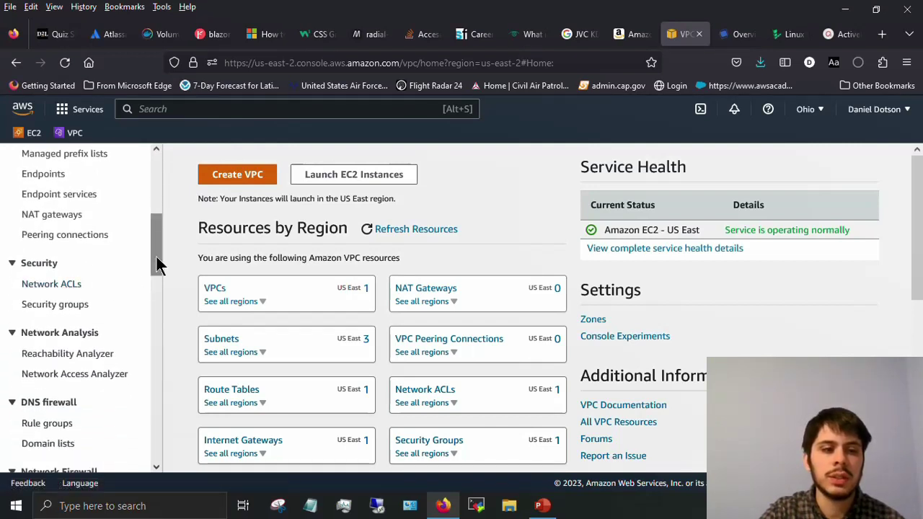
left_click_drag(156, 255, 162, 183)
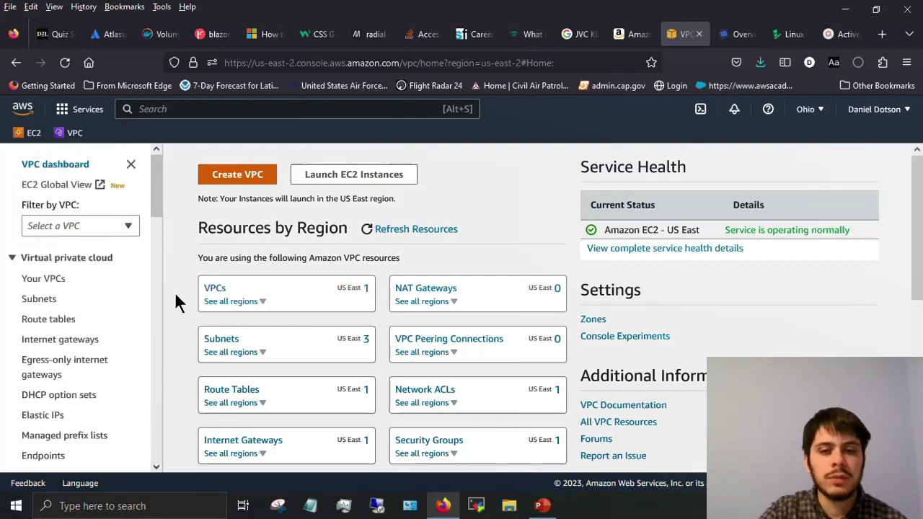
Step: Open the EC2 Dashboard for US East (Ohio) and review its sidebar, showing 0 instances and 1 security group
left_click(30, 137)
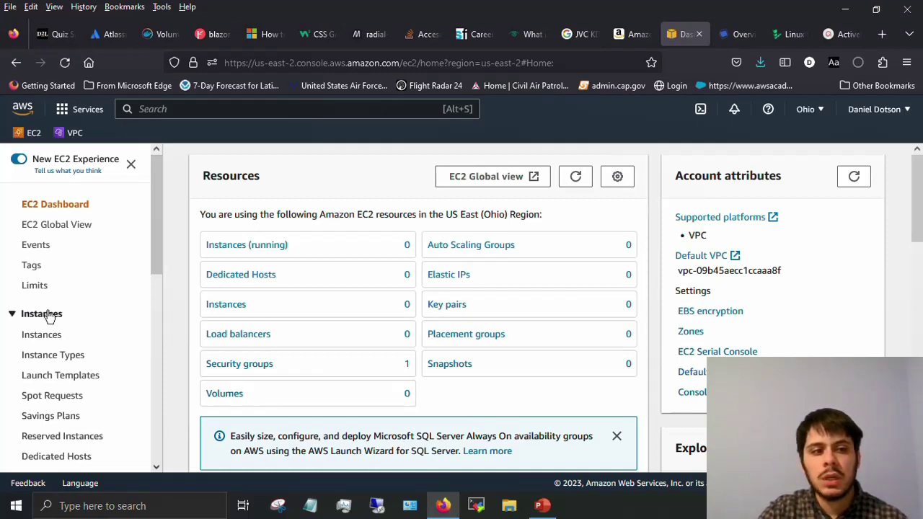
left_click_drag(155, 219, 154, 318)
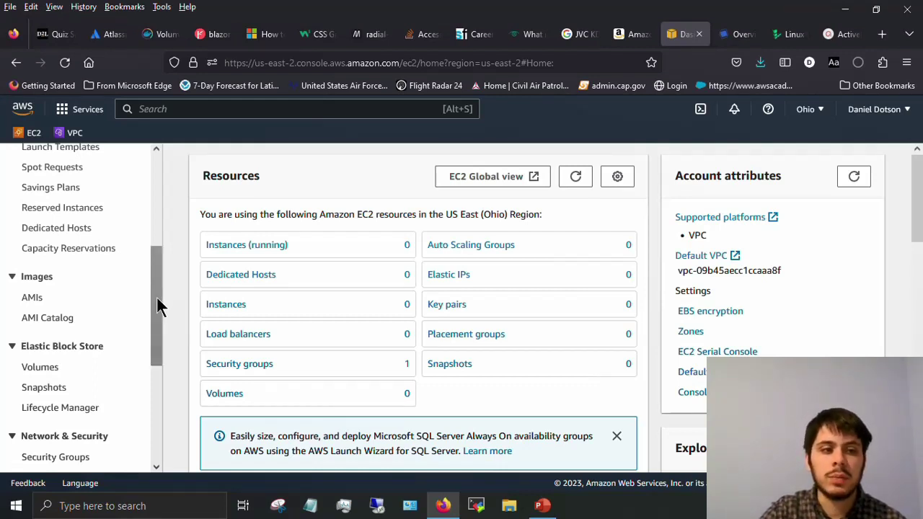
left_click_drag(156, 297, 127, 327)
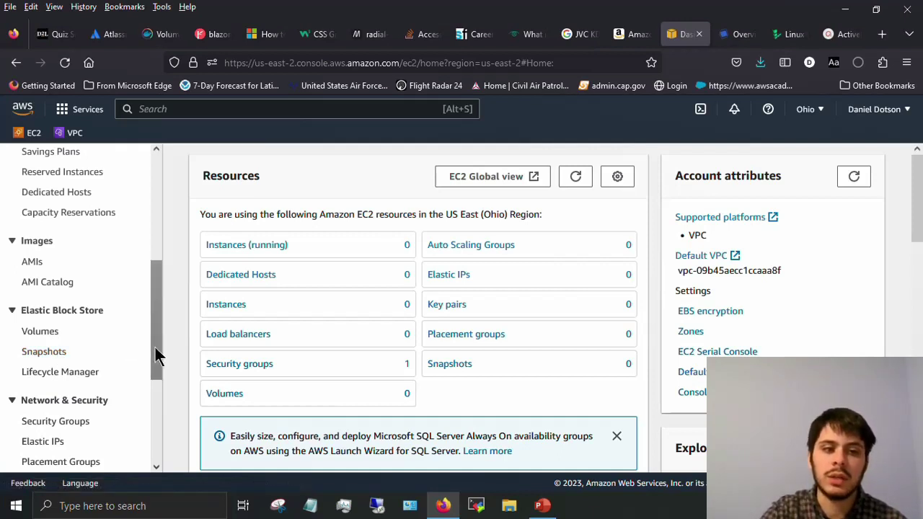
left_click_drag(155, 348, 155, 393)
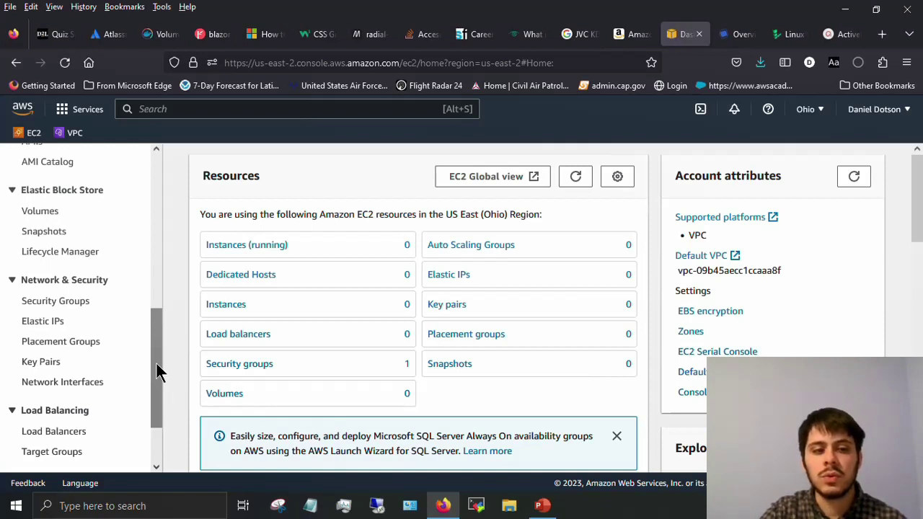
left_click_drag(156, 361, 149, 199)
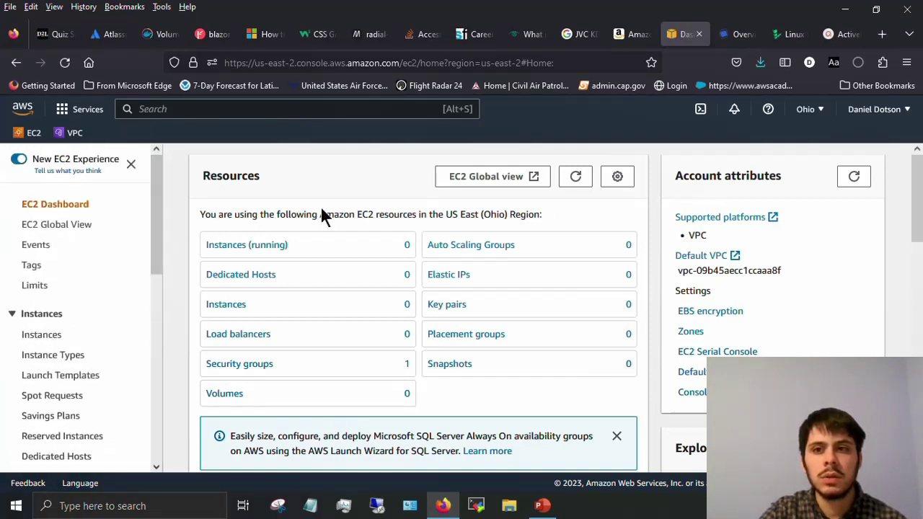
Step: Start launching a new EC2 instance and name it 'bob'
left_click(32, 336)
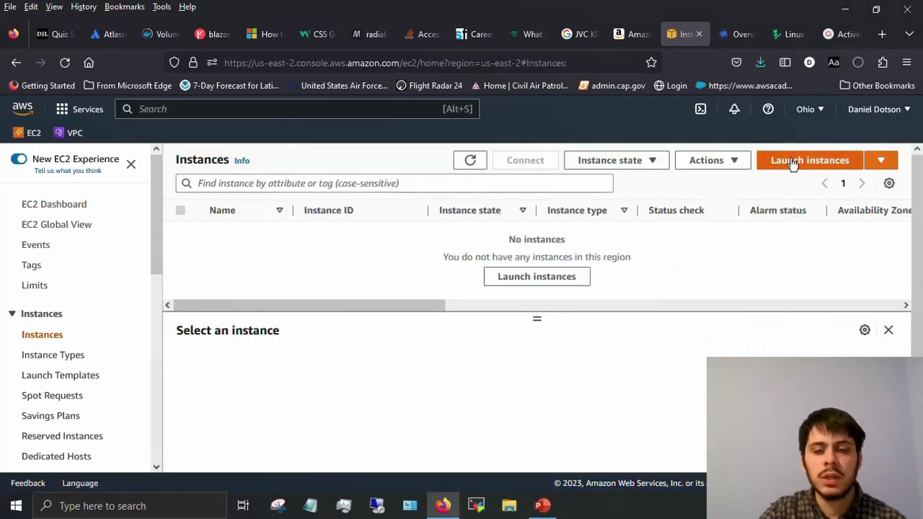
left_click(792, 164)
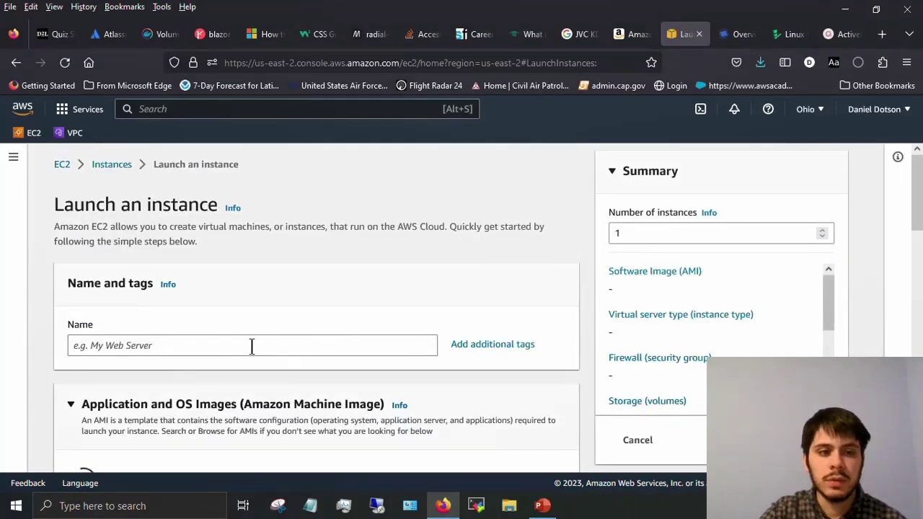
left_click(252, 347)
scroll(253, 350, "down", 2)
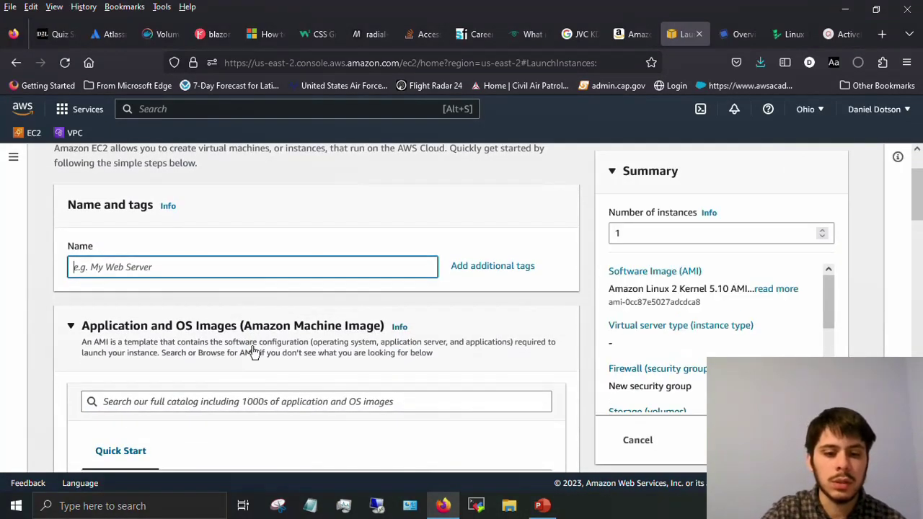
type("bob")
scroll(252, 350, "down", 3)
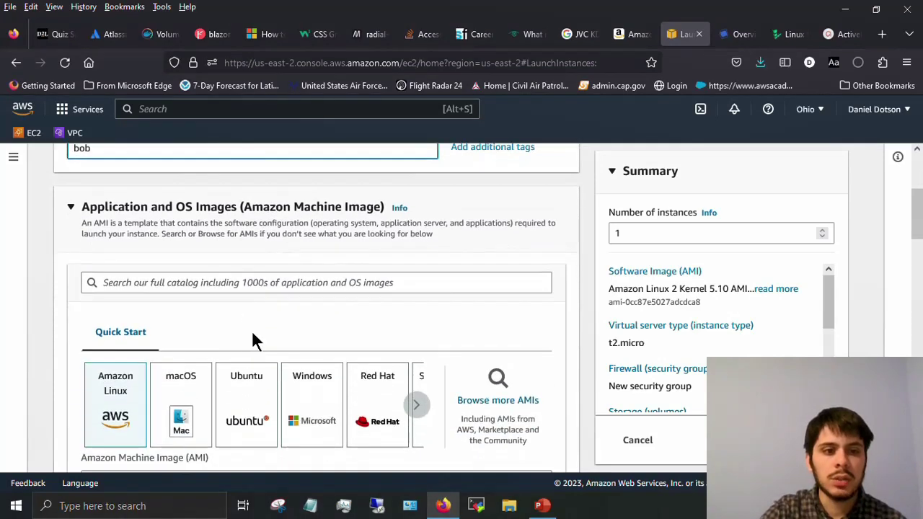
scroll(252, 335, "down", 2)
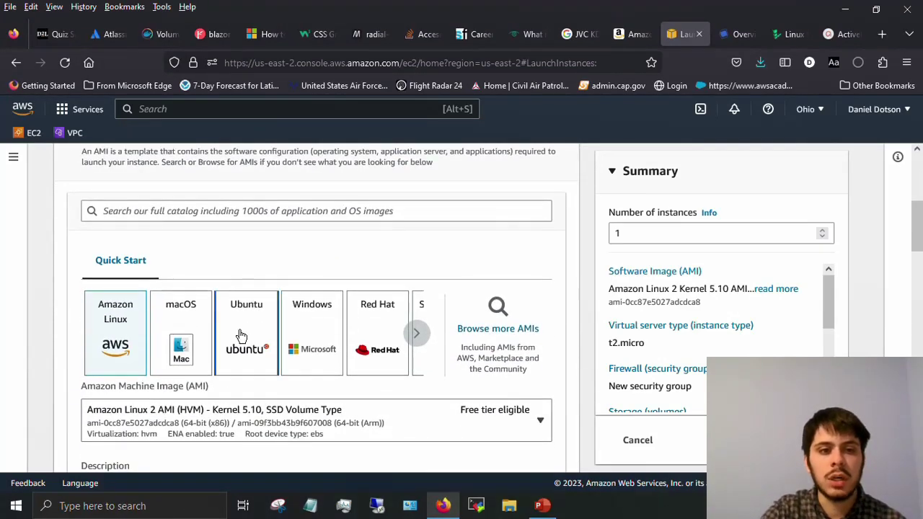
Step: Choose the Ubuntu Server 22.04 LTS image, leaving the AMI selection unchanged after reviewing the list
left_click(241, 336)
scroll(242, 336, "down", 3)
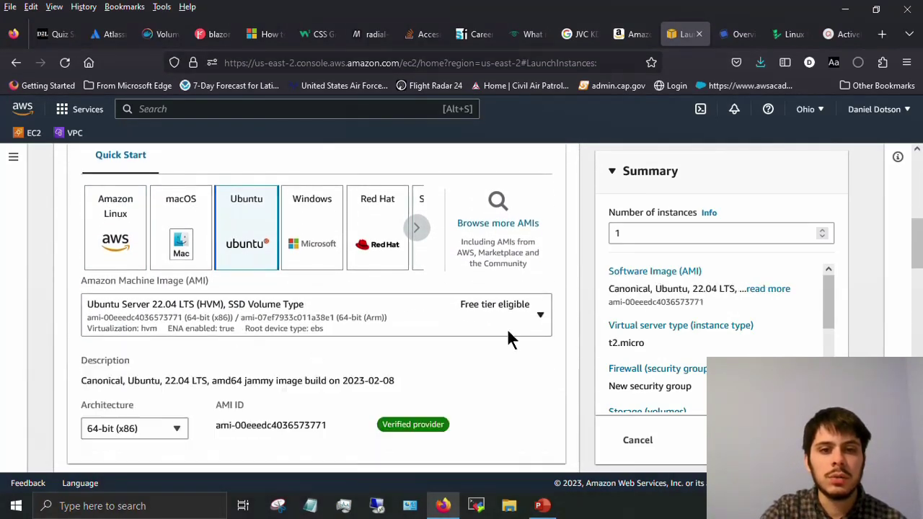
scroll(507, 339, "down", 2)
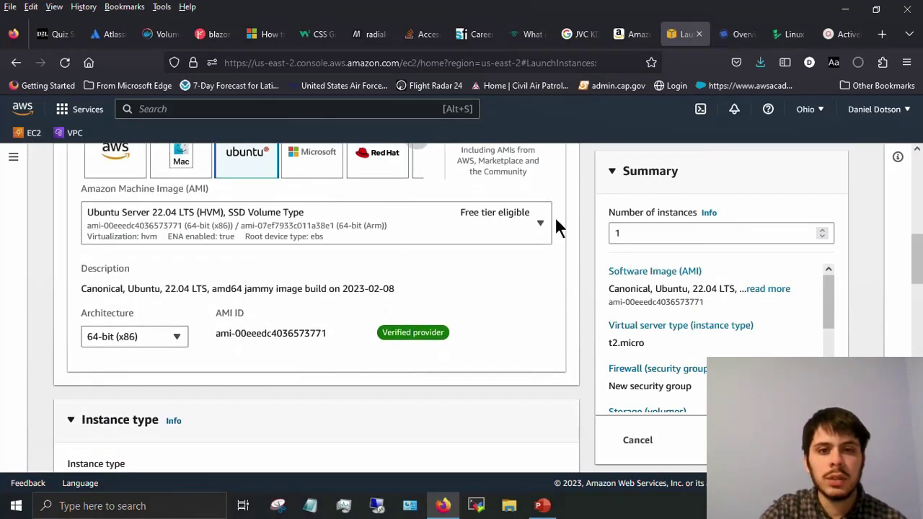
left_click(541, 223)
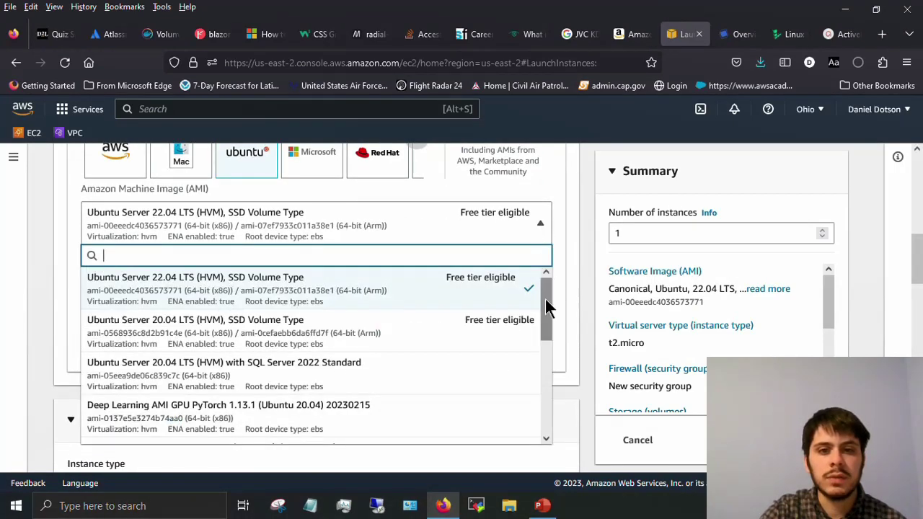
scroll(545, 317, "down", 1)
scroll(534, 361, "down", 5)
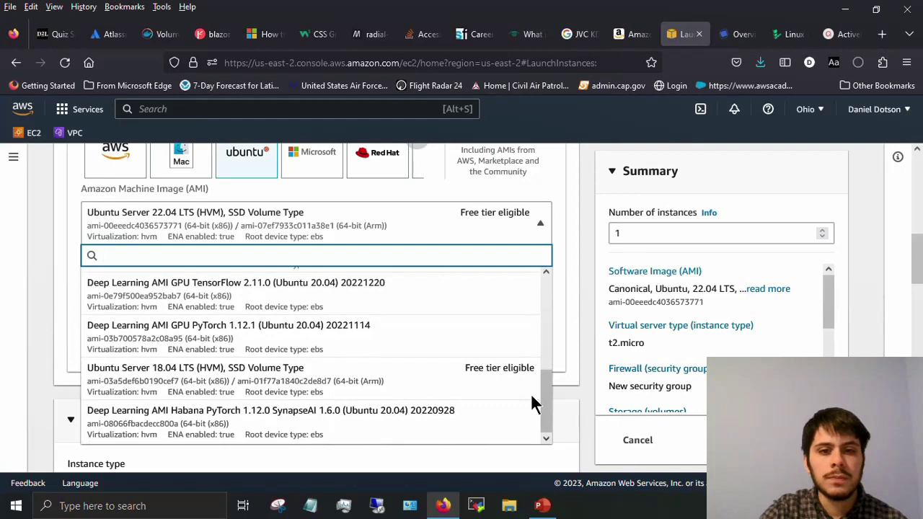
left_click(568, 345)
scroll(568, 344, "down", 4)
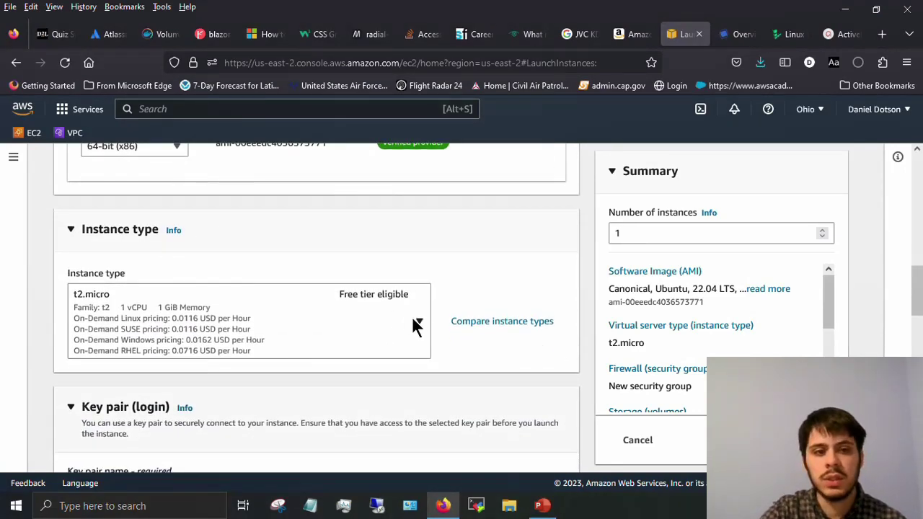
Step: Change the instance type from t2.micro to m6idn.4xlarge (16 vCPU, 64 GiB memory)
left_click(419, 322)
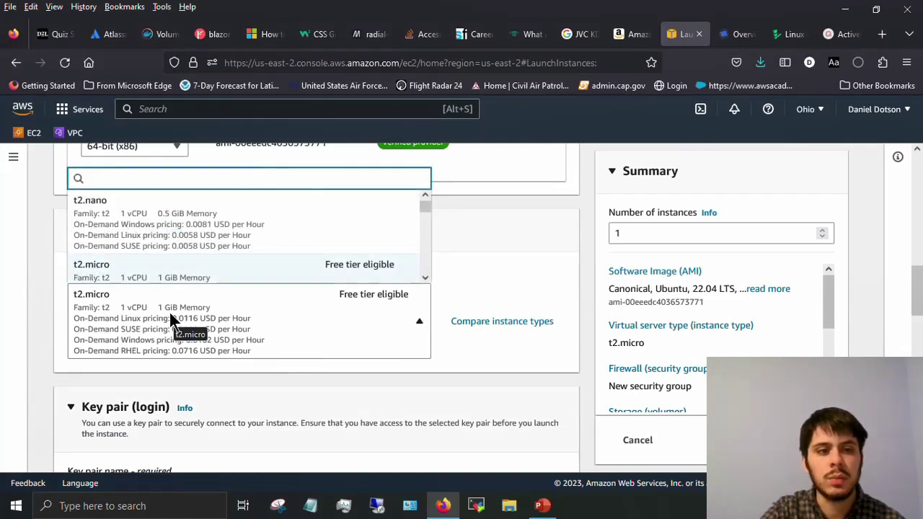
left_click_drag(425, 208, 424, 252)
scroll(453, 298, "up", 1)
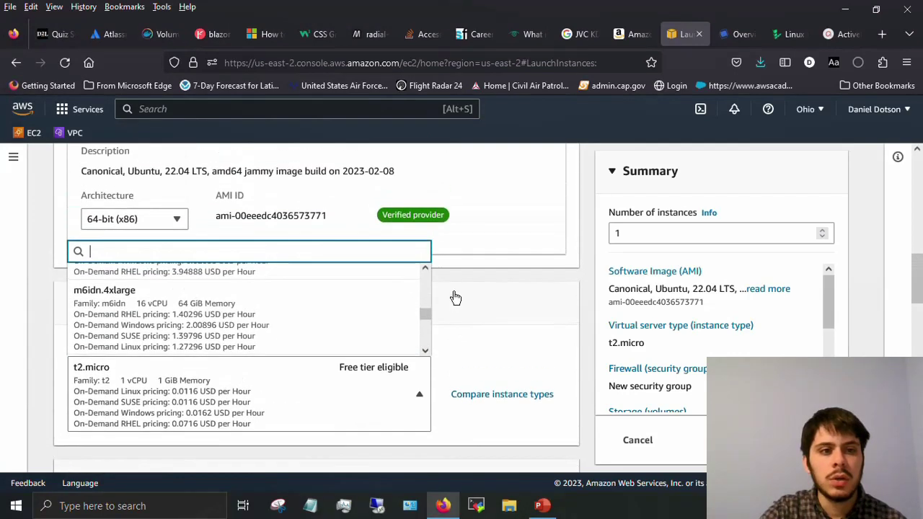
left_click(272, 339)
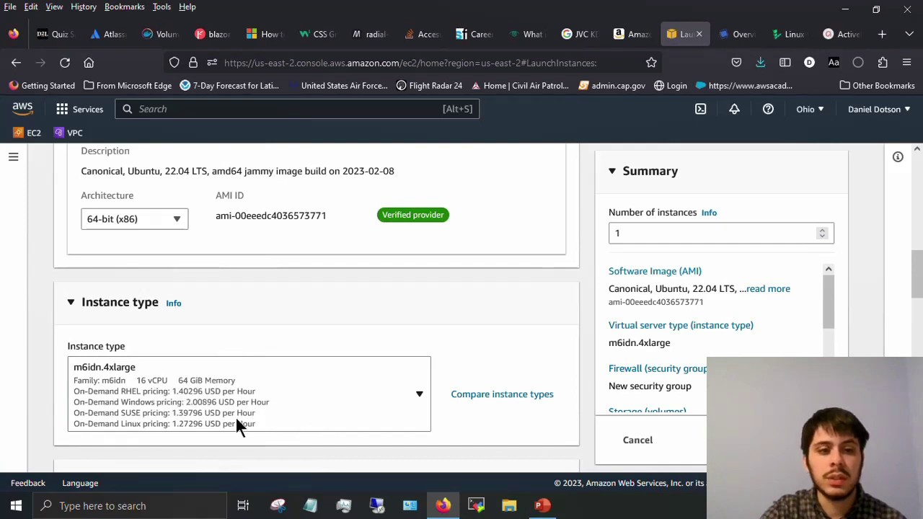
left_click(420, 398)
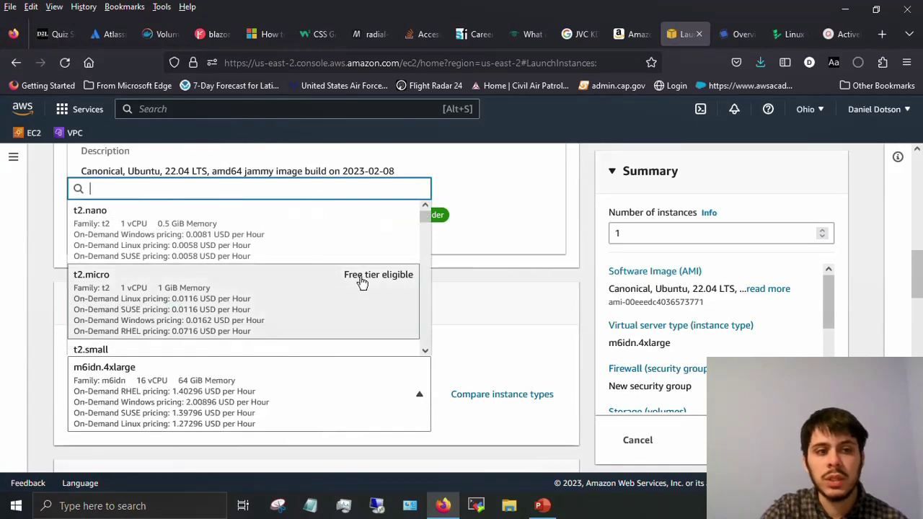
left_click(502, 326)
scroll(503, 326, "down", 5)
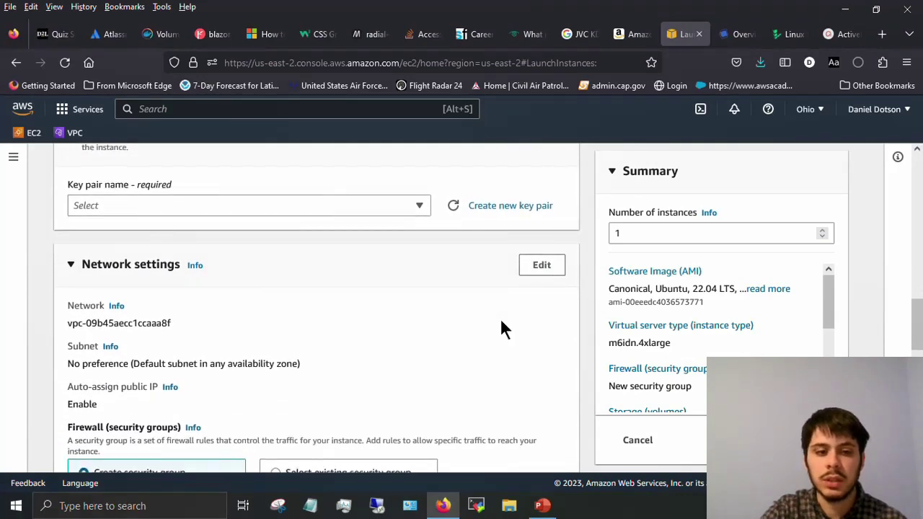
scroll(503, 326, "down", 4)
scroll(503, 330, "down", 4)
scroll(503, 329, "down", 1)
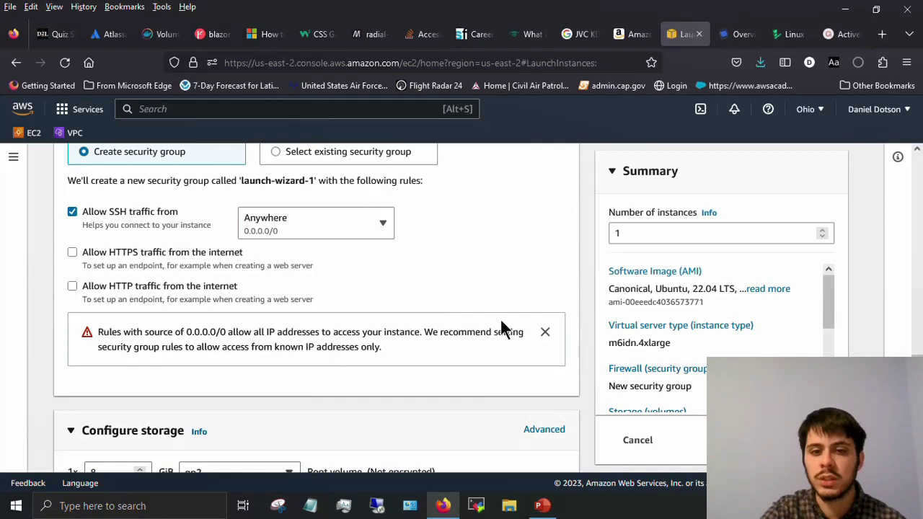
mouse_move(542, 509)
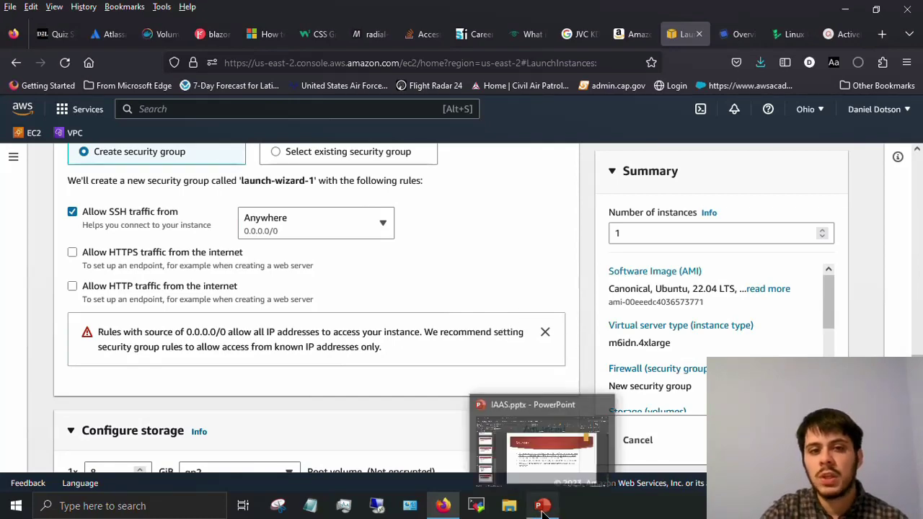
scroll(530, 361, "up", 10)
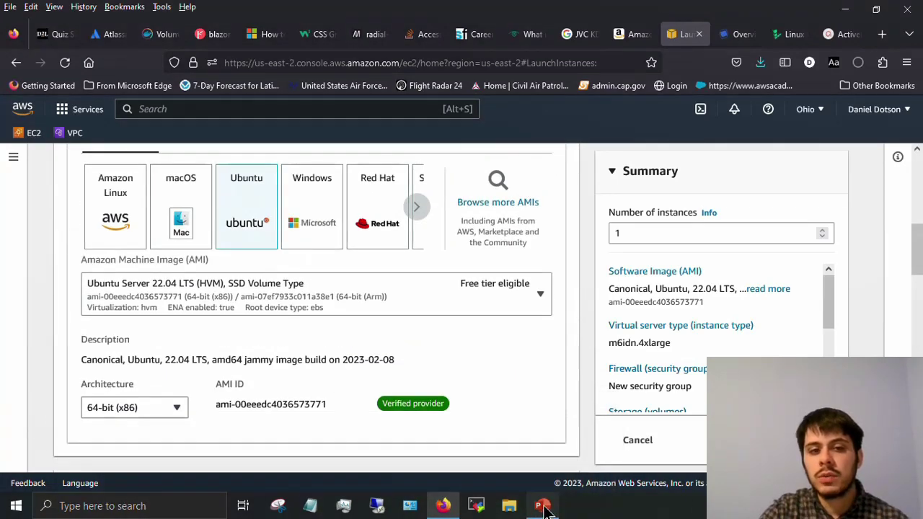